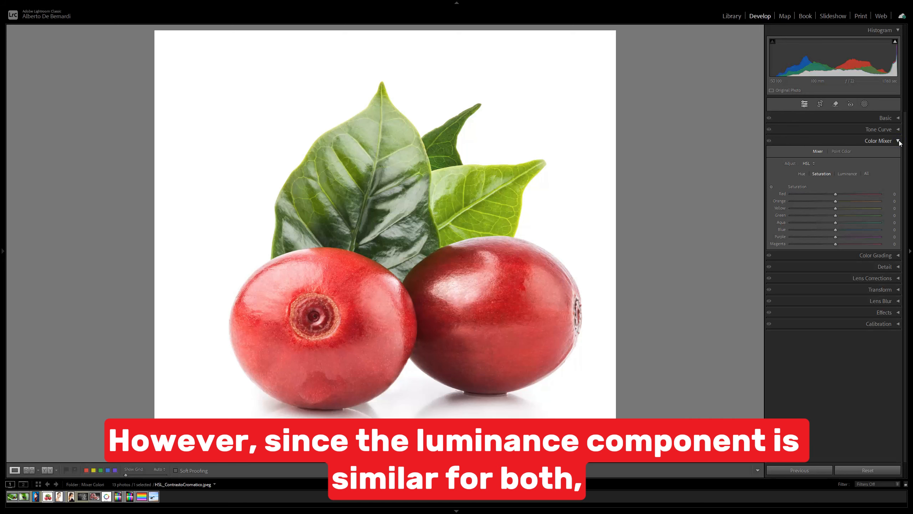
# Convert the photo of the red cherries and green leaves to black and white.
pyautogui.click(899, 118)
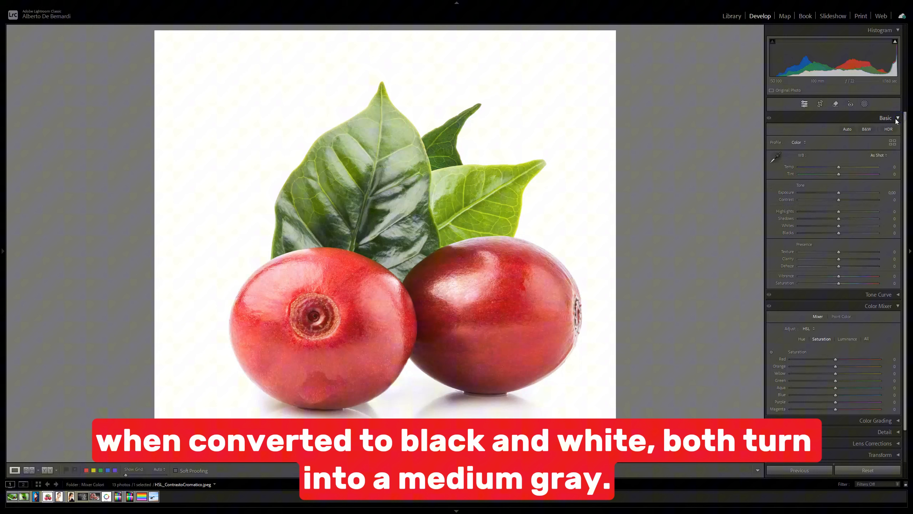
pyautogui.click(866, 130)
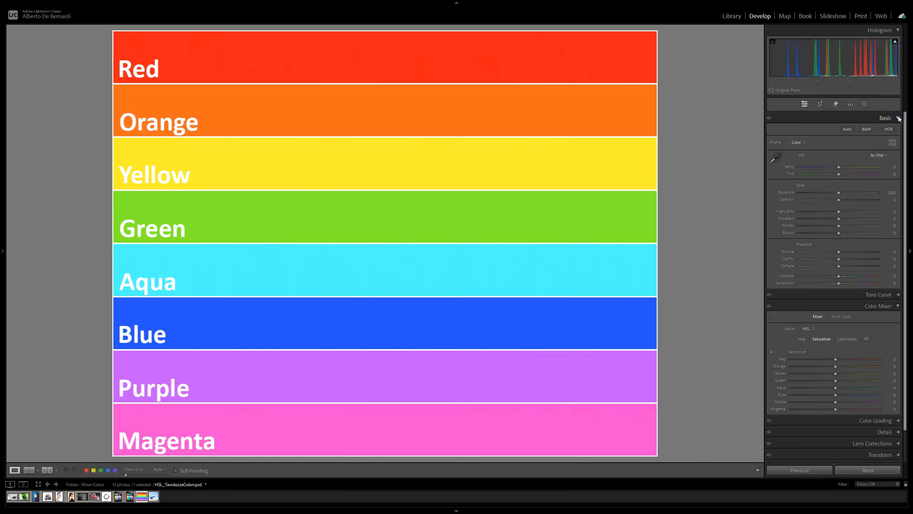
# Convert the color palette chart to black and white.
pyautogui.click(866, 130)
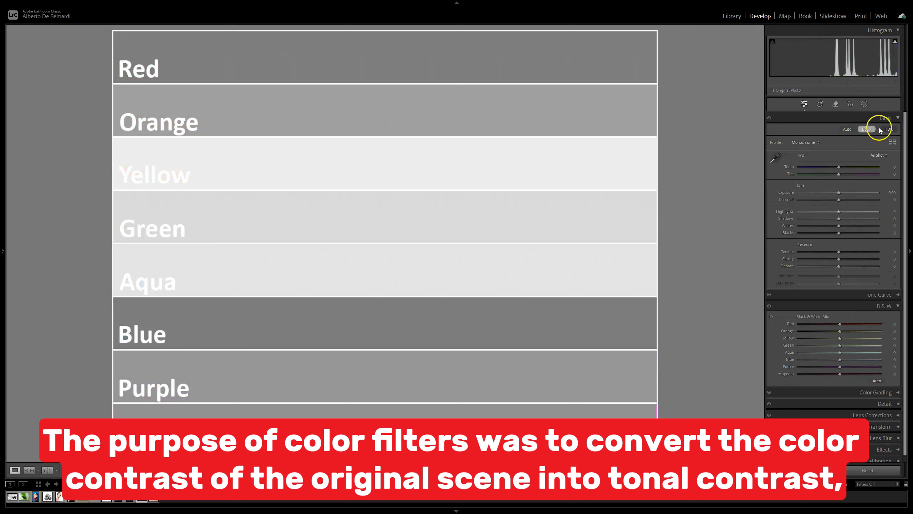
pyautogui.click(898, 118)
# Try darkening each color of the Black & White Mix in turn, from Red at -100 through Magenta, resetting each one.
pyautogui.moveTo(839, 158)
pyautogui.mouseDown()
pyautogui.moveTo(881, 158)
pyautogui.moveTo(828, 161)
pyautogui.mouseUp()
pyautogui.moveTo(764, 104); pyautogui.dragTo(673, 110)
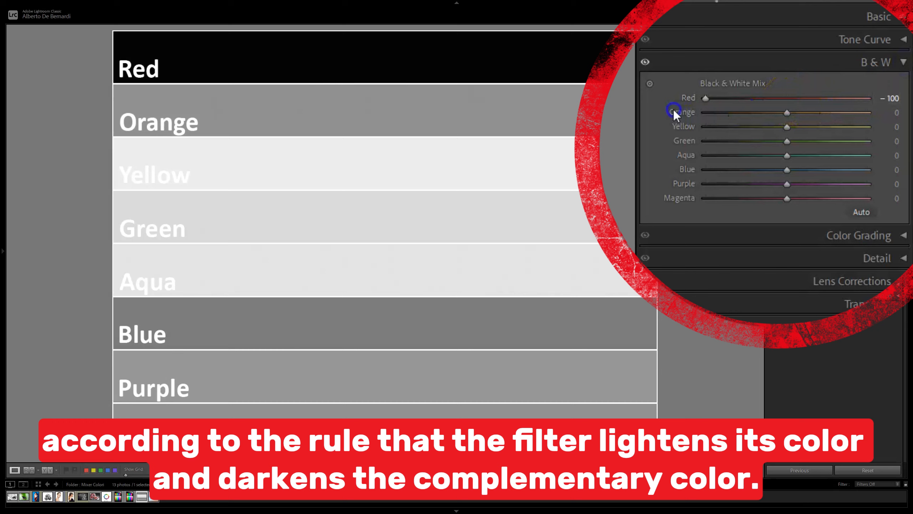
pyautogui.doubleClick(705, 97)
pyautogui.moveTo(779, 112); pyautogui.dragTo(704, 110)
pyautogui.doubleClick(705, 112)
pyautogui.moveTo(783, 127); pyautogui.dragTo(684, 128)
pyautogui.doubleClick(707, 127)
pyautogui.moveTo(789, 142); pyautogui.dragTo(704, 146)
pyautogui.doubleClick(707, 142)
pyautogui.moveTo(787, 156); pyautogui.dragTo(694, 158)
pyautogui.doubleClick(704, 157)
pyautogui.moveTo(786, 170); pyautogui.dragTo(704, 171)
pyautogui.doubleClick(704, 171)
pyautogui.moveTo(785, 185); pyautogui.dragTo(685, 180)
pyautogui.doubleClick(705, 183)
pyautogui.moveTo(785, 196); pyautogui.dragTo(695, 195)
pyautogui.doubleClick(709, 197)
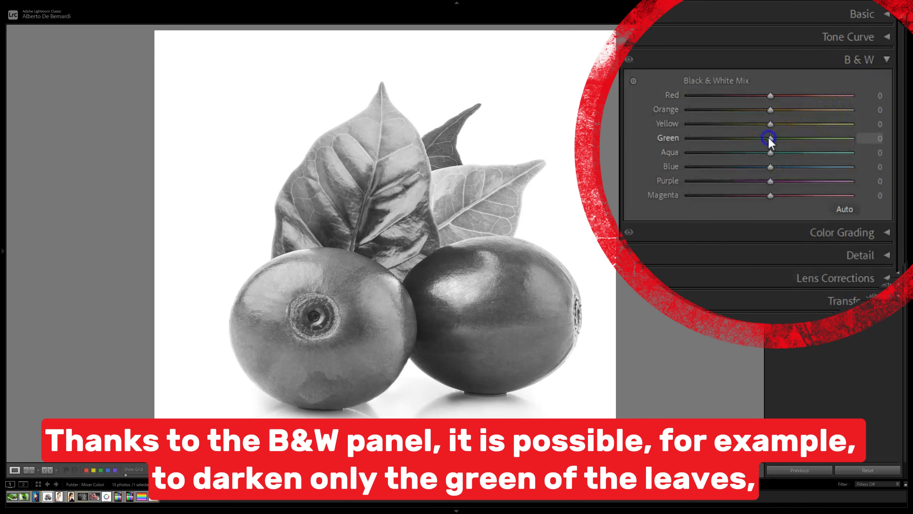
# In the cherry photo's Black & White Mix, set Green to -100 to darken the leaves and raise Red to lighten the cherries.
pyautogui.moveTo(768, 137); pyautogui.dragTo(684, 143)
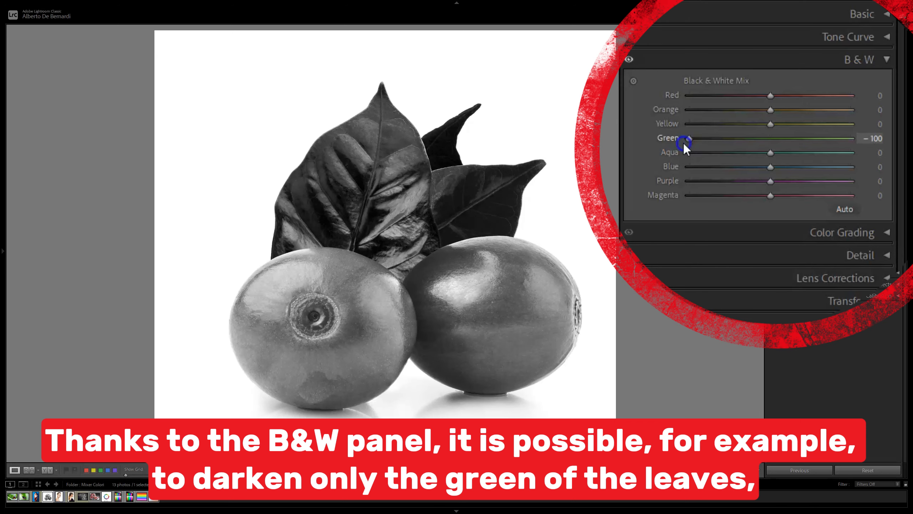
pyautogui.moveTo(769, 95)
pyautogui.mouseDown()
pyautogui.moveTo(859, 99)
pyautogui.moveTo(681, 94)
pyautogui.moveTo(773, 101)
pyautogui.mouseUp()
pyautogui.doubleClick(773, 97)
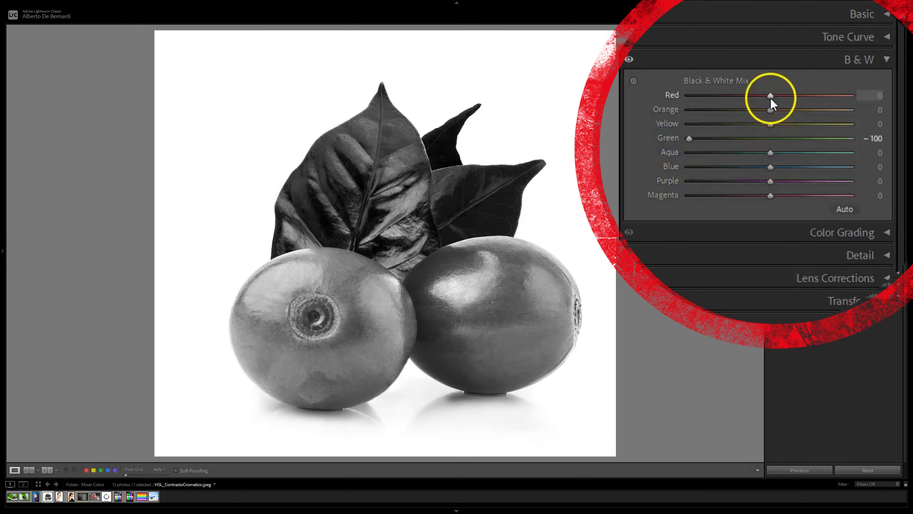
pyautogui.moveTo(771, 98); pyautogui.dragTo(831, 99)
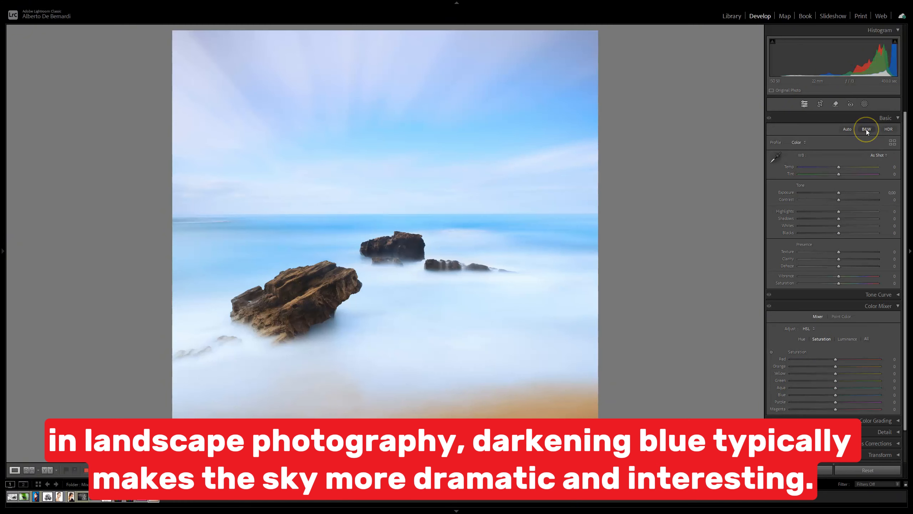
# Convert the seascape to black and white and lower Blue in its mix to darken the sky.
pyautogui.click(866, 130)
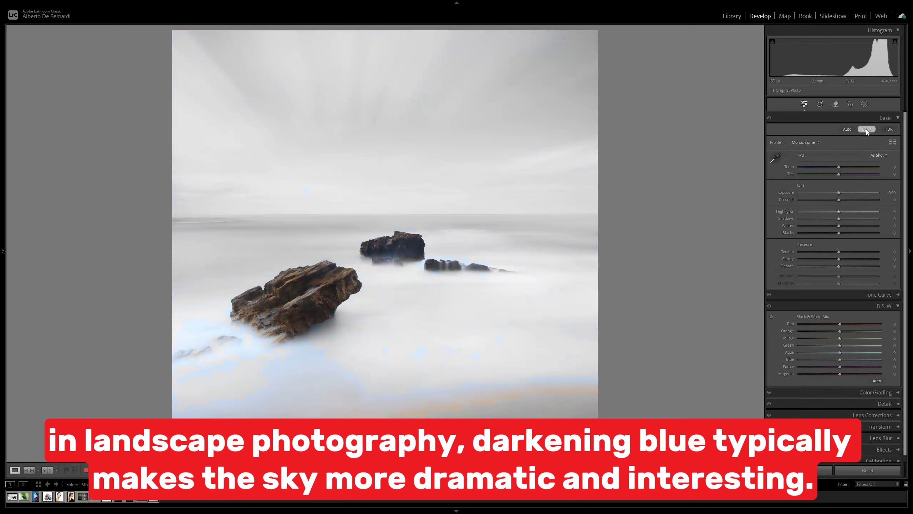
pyautogui.click(897, 119)
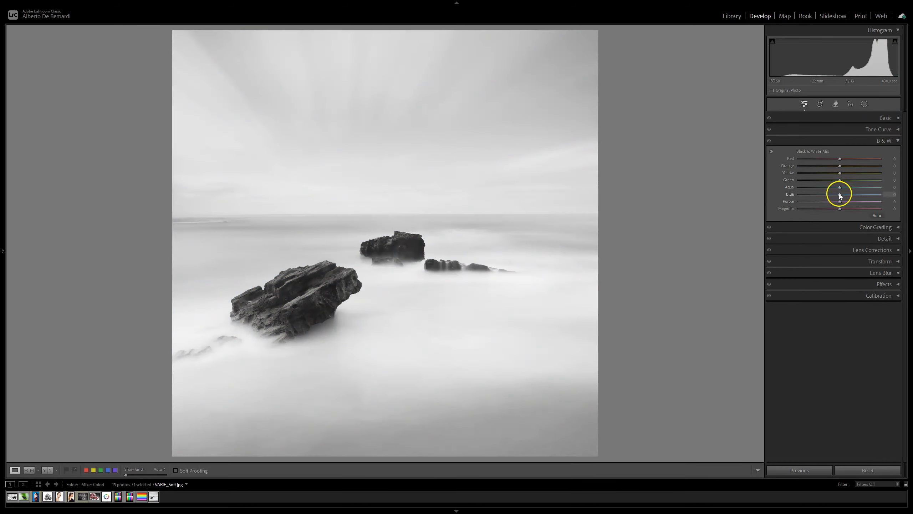
pyautogui.moveTo(771, 166)
pyautogui.mouseDown()
pyautogui.moveTo(718, 171)
pyautogui.moveTo(736, 175)
pyautogui.mouseUp()
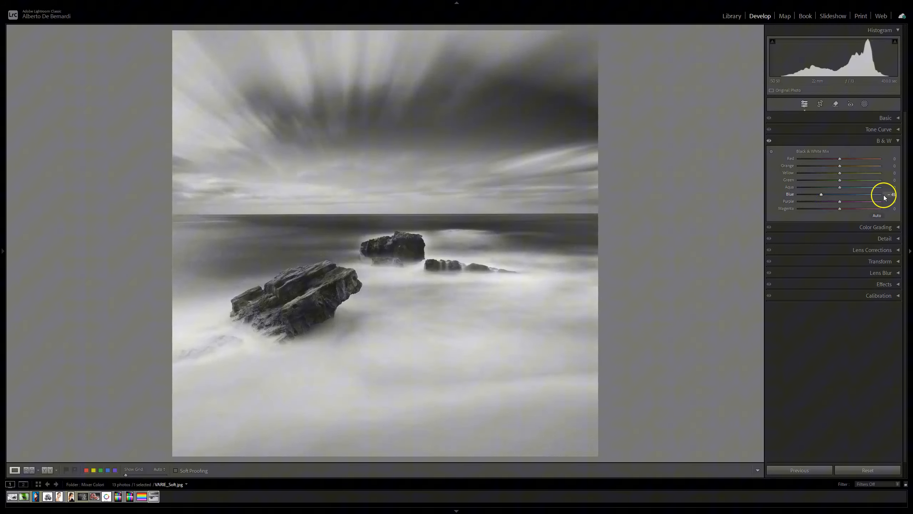
pyautogui.press('alt')
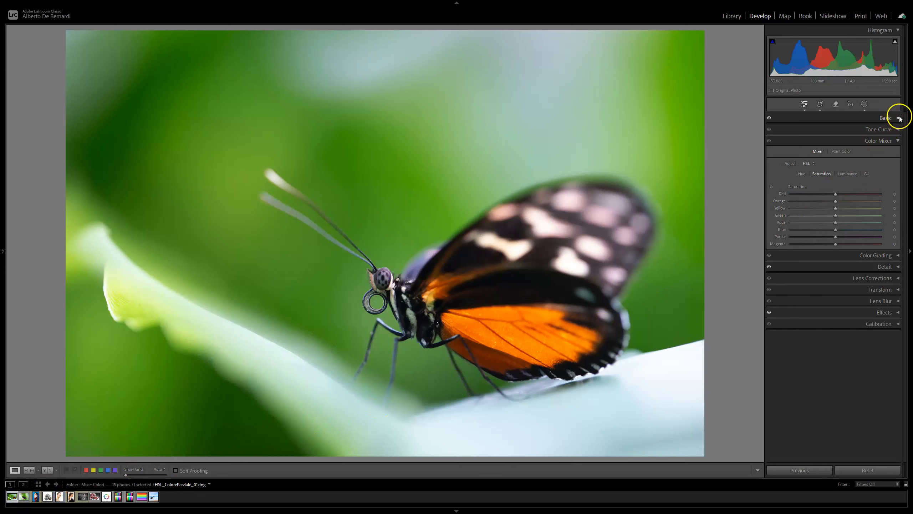
# Convert the butterfly photo to black and white and set Green to +100 in its mix to lighten the vegetation.
pyautogui.click(897, 118)
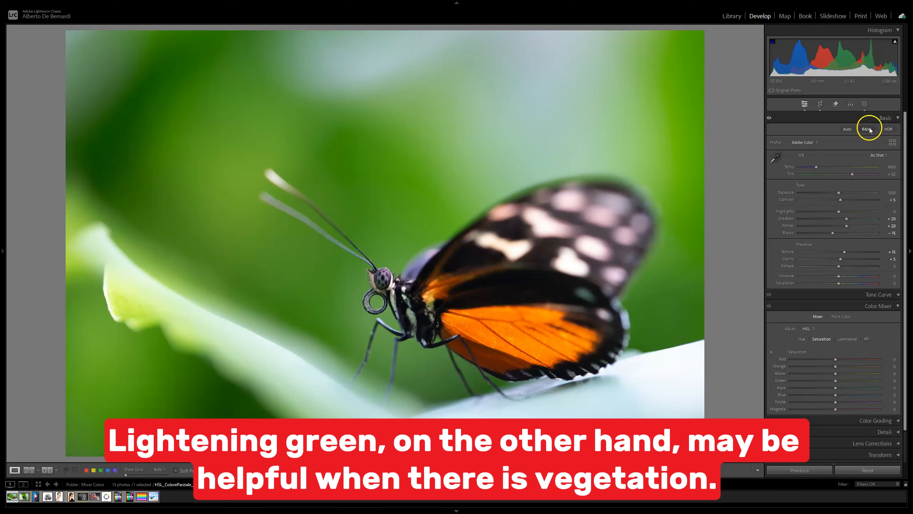
pyautogui.click(866, 129)
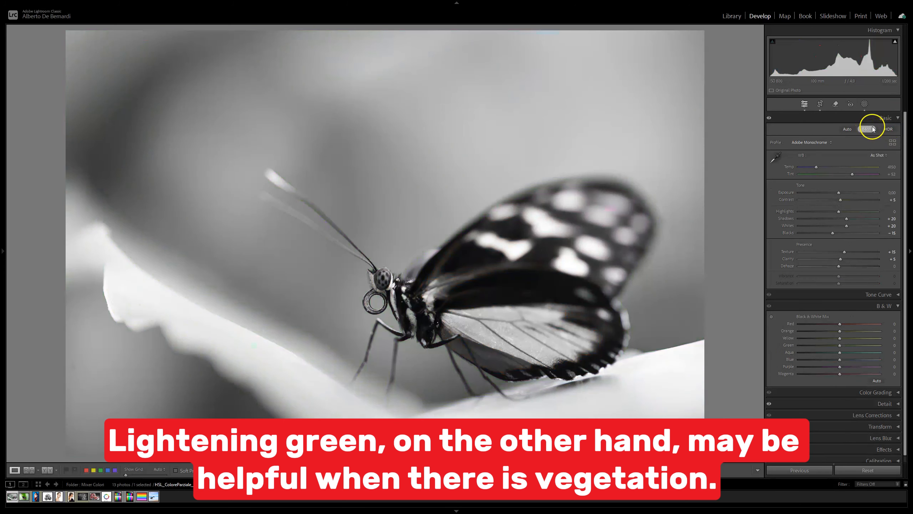
pyautogui.click(898, 119)
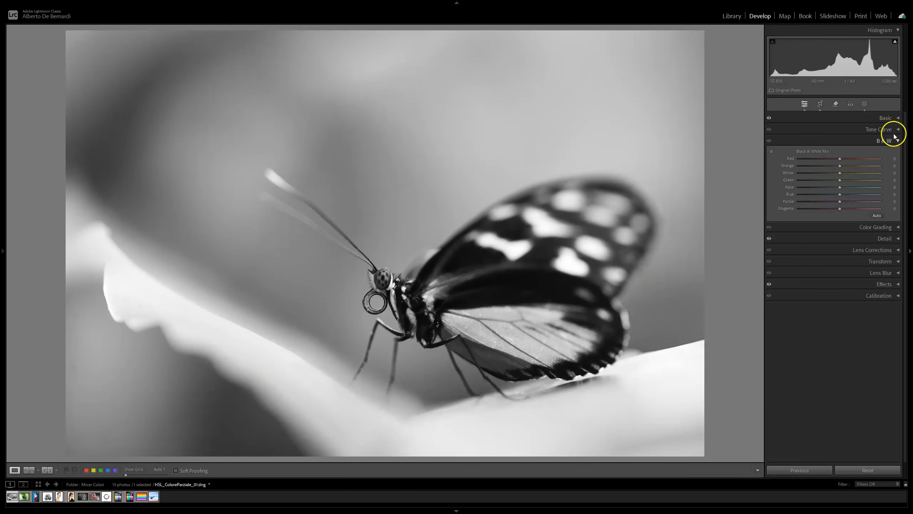
pyautogui.moveTo(839, 180); pyautogui.dragTo(861, 181)
pyautogui.moveTo(811, 143); pyautogui.dragTo(851, 131)
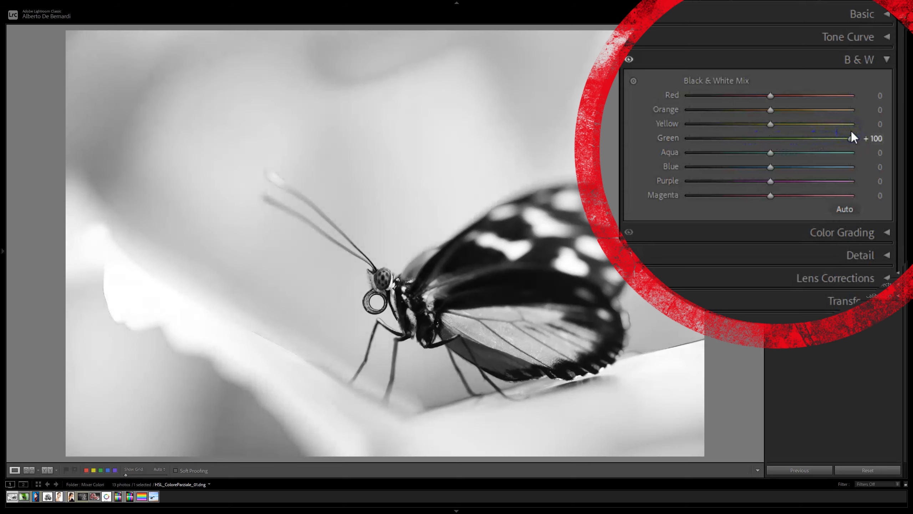
pyautogui.click(898, 205)
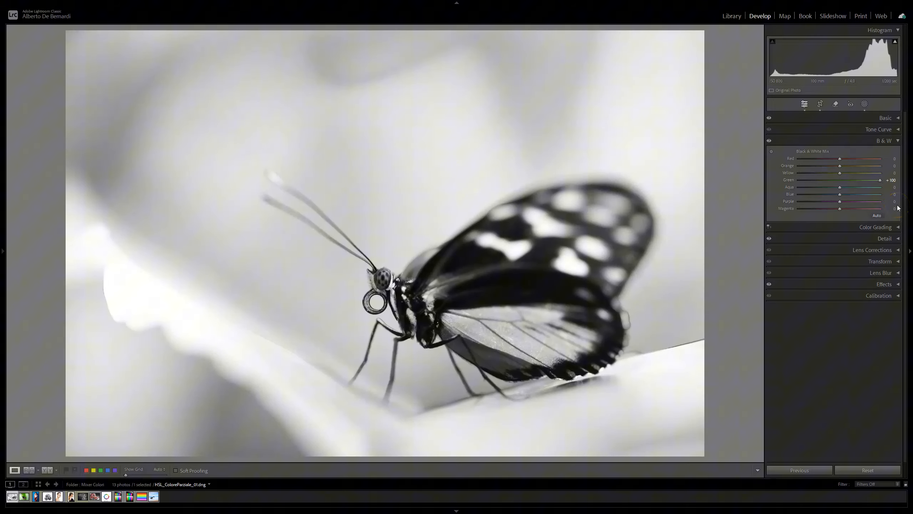
pyautogui.press('alt')
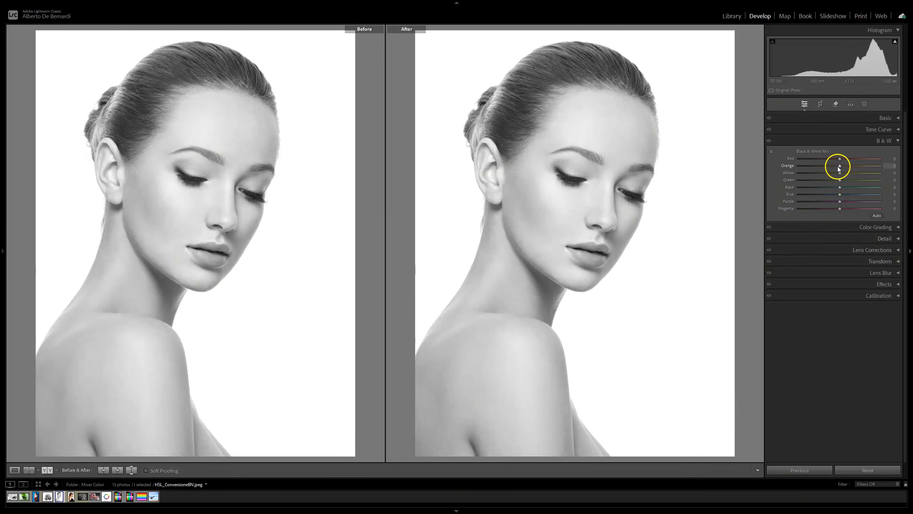
# Raise Orange in the portrait's Black & White Mix to lighten the skin.
pyautogui.moveTo(806, 186); pyautogui.dragTo(854, 188)
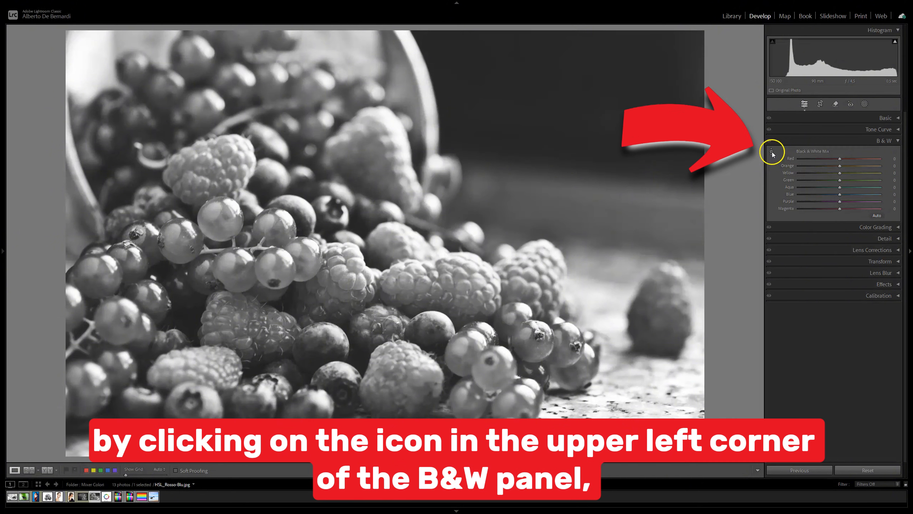
# Darken the blueberries with the Targeted Adjustment tool, bringing Blue to -100 and Purple to -26.
pyautogui.click(771, 152)
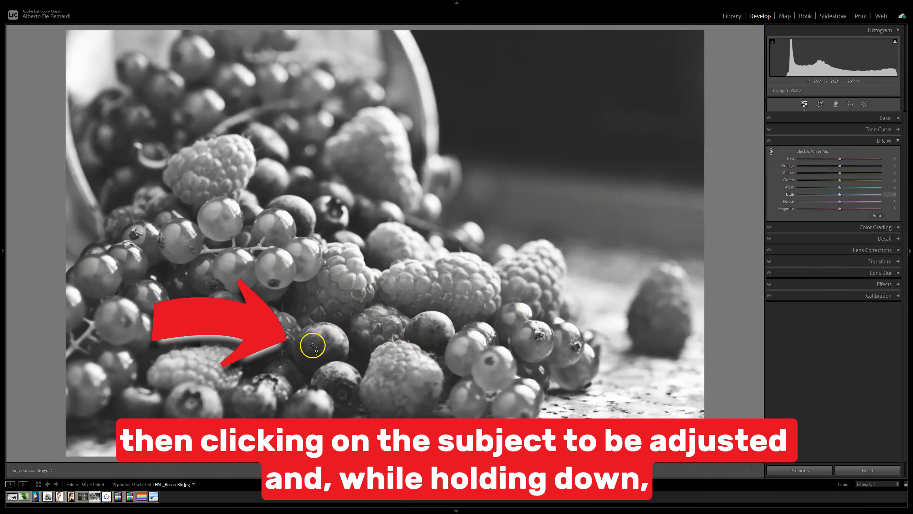
pyautogui.moveTo(315, 357); pyautogui.dragTo(317, 416)
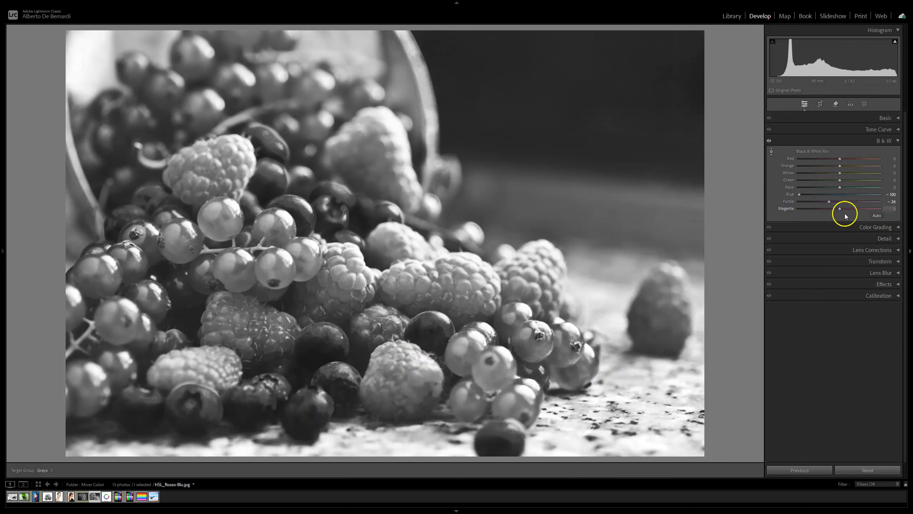
pyautogui.press('alt')
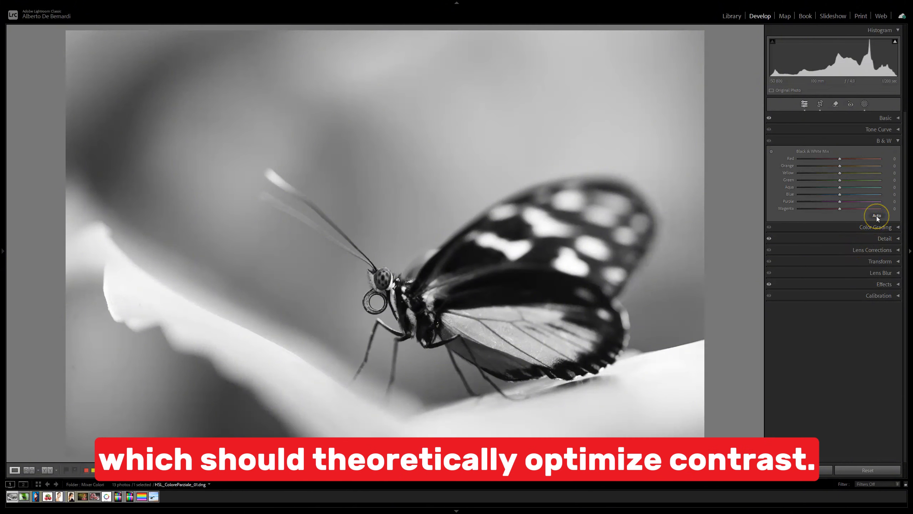
# Apply the automatic Black & White Mix to the butterfly, cherry, portrait, seascape and powder-covered woman photos.
pyautogui.click(876, 216)
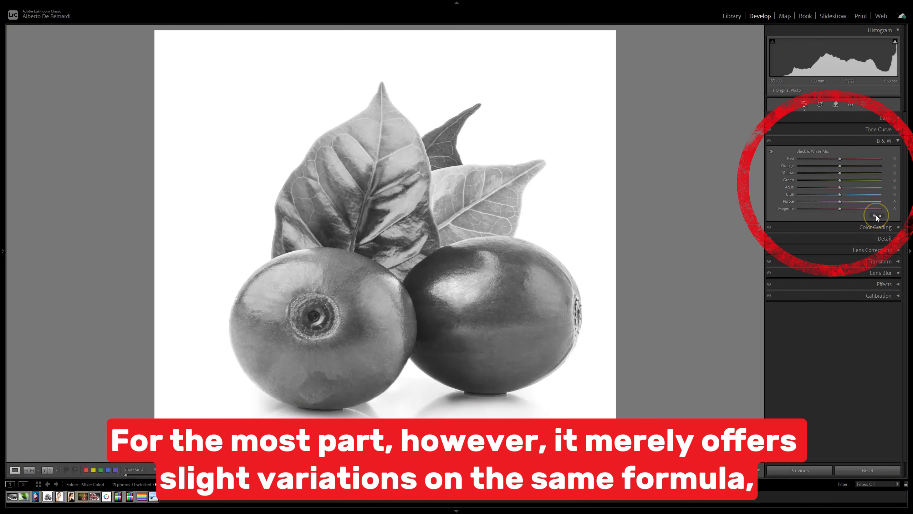
pyautogui.click(876, 216)
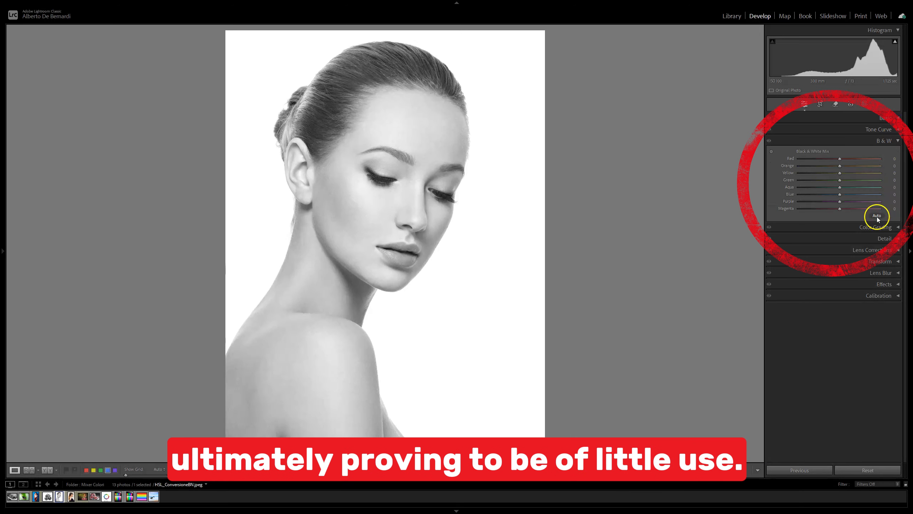
pyautogui.click(877, 215)
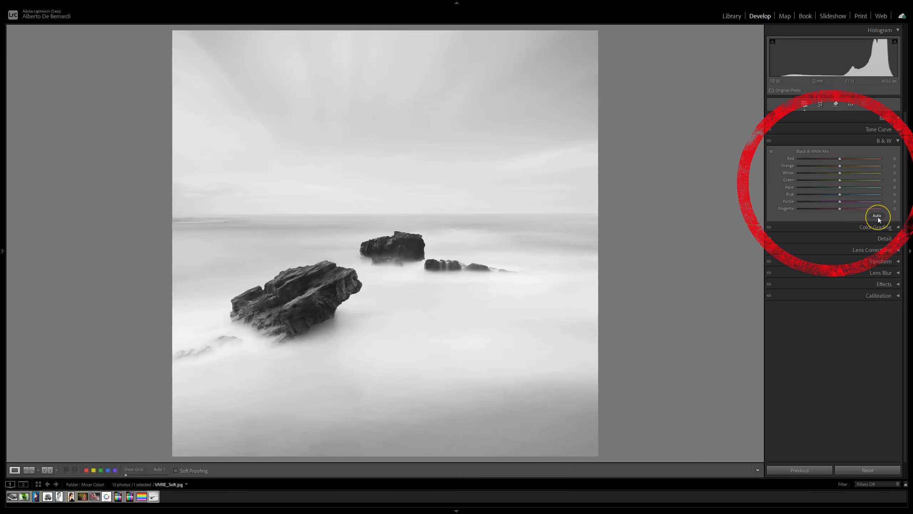
pyautogui.click(877, 216)
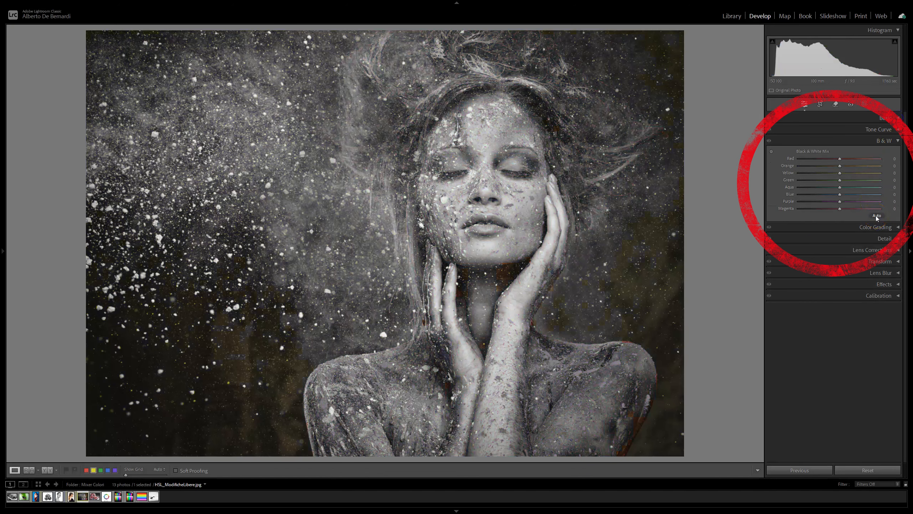
pyautogui.click(876, 216)
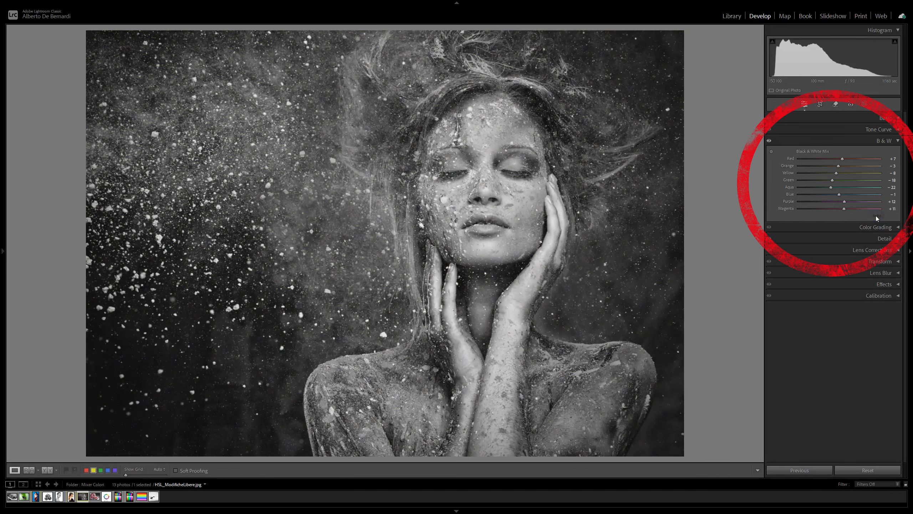